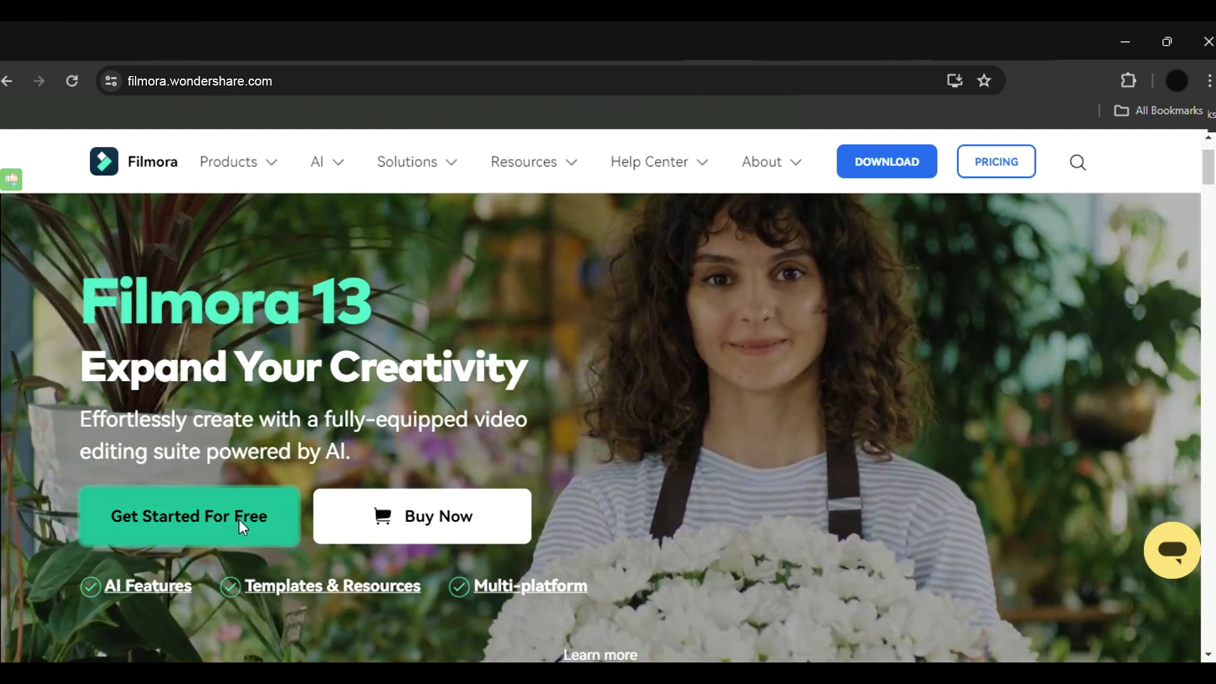
Step: Go from the Filmora homepage to the free download and installation page
{"action": "left_click", "coordinate": [239, 518]}
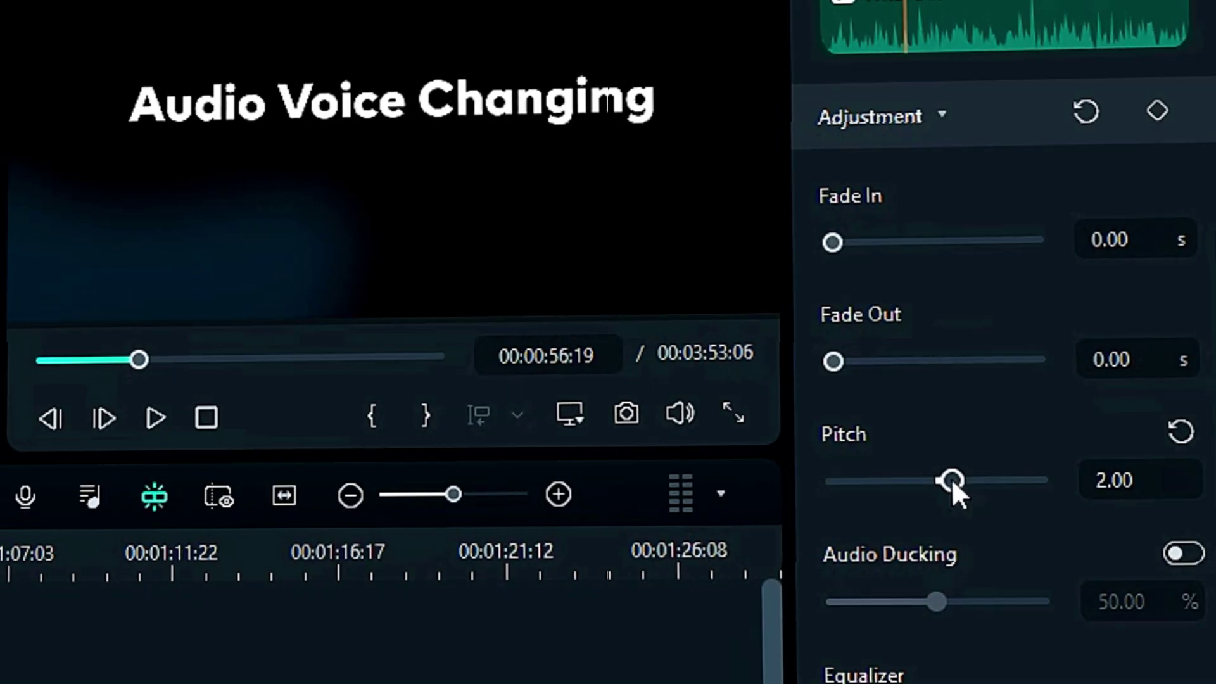
Step: Raise the clip's pitch to 4.00 and enable DeReverb at 45
{"action": "left_click_drag", "start_coordinate": [952, 477], "coordinate": [972, 480]}
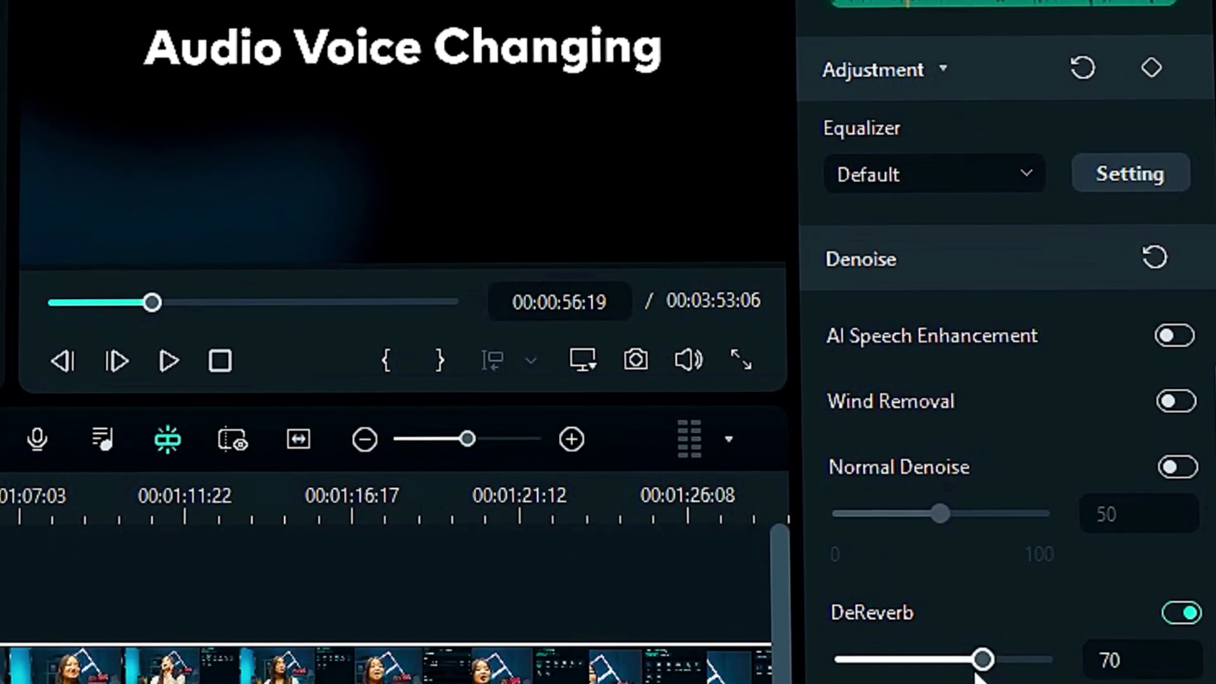
{"action": "left_click_drag", "start_coordinate": [980, 657], "coordinate": [935, 621]}
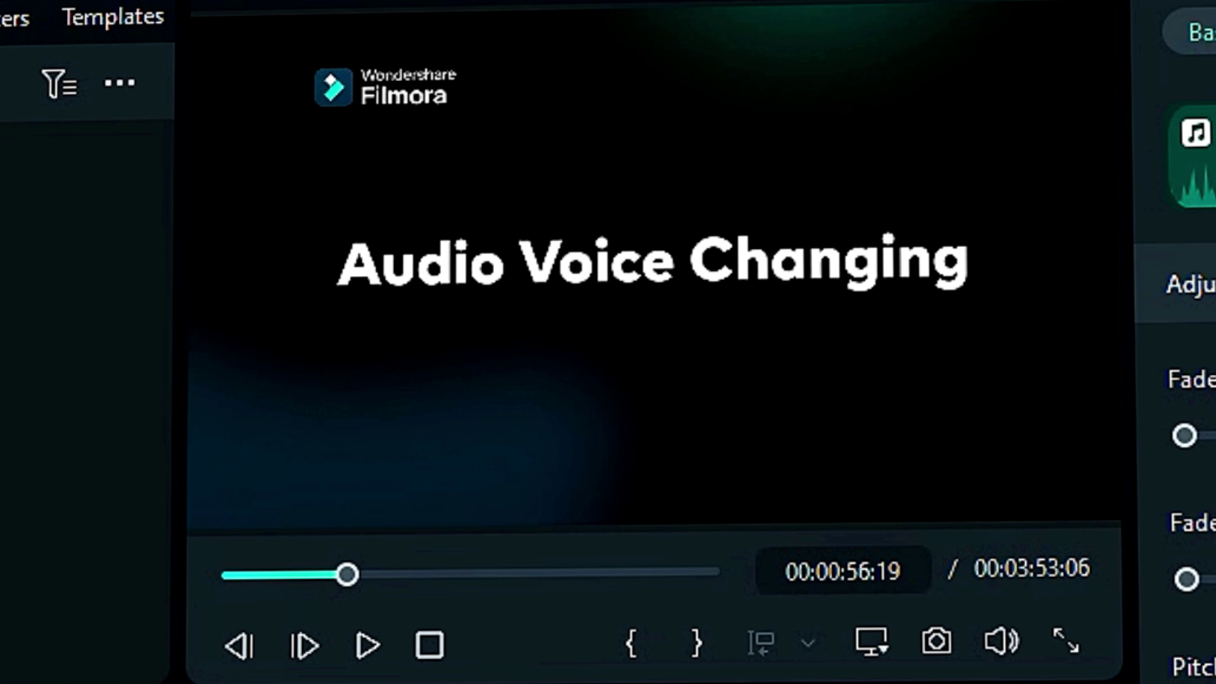
Step: Browse the voice filter presets and enable automatic active words in the speech-to-text settings
{"action": "scroll", "coordinate": [1140, 443], "scroll_direction": "down", "scroll_amount": 3}
{"action": "scroll", "coordinate": [1140, 443], "scroll_direction": "down", "scroll_amount": 2}
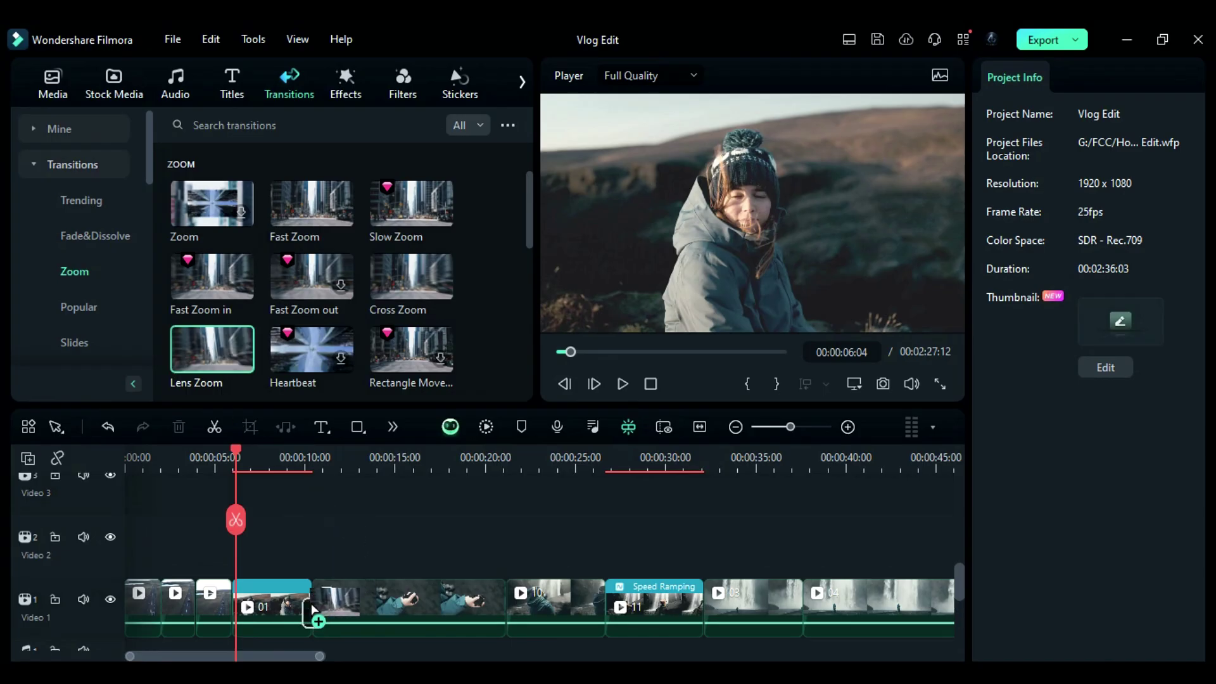
{"action": "scroll", "coordinate": [1089, 483], "scroll_direction": "down", "scroll_amount": 3}
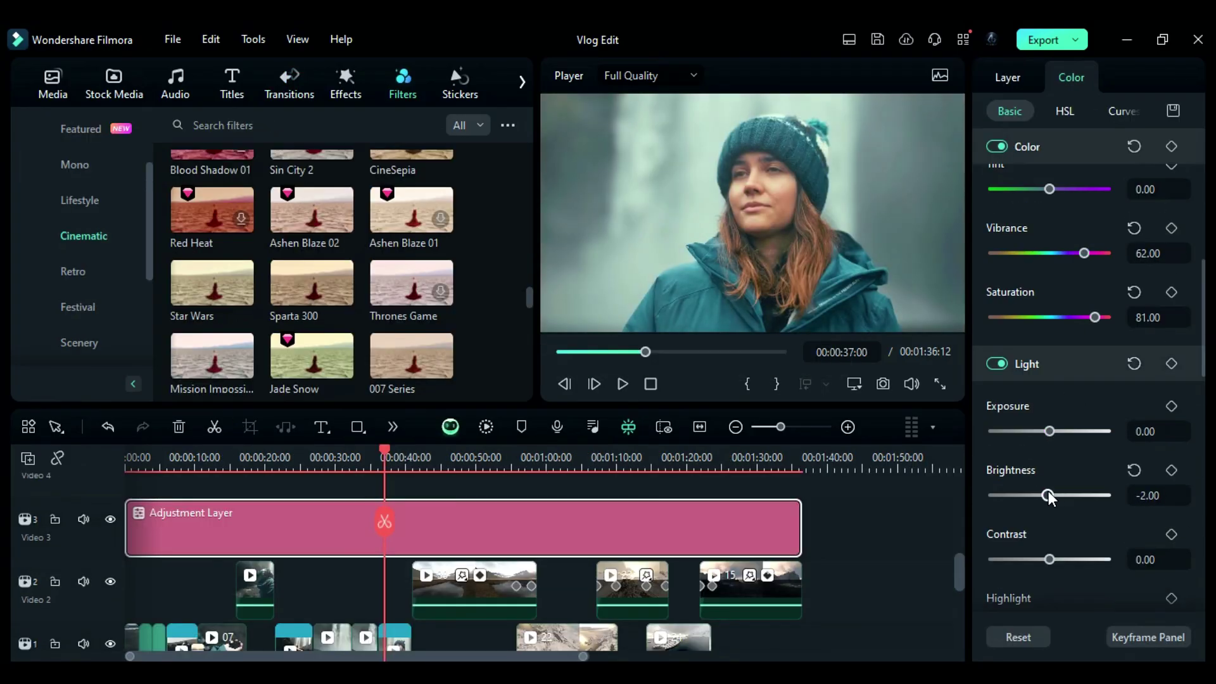
{"action": "scroll", "coordinate": [1047, 492], "scroll_direction": "down", "scroll_amount": 1}
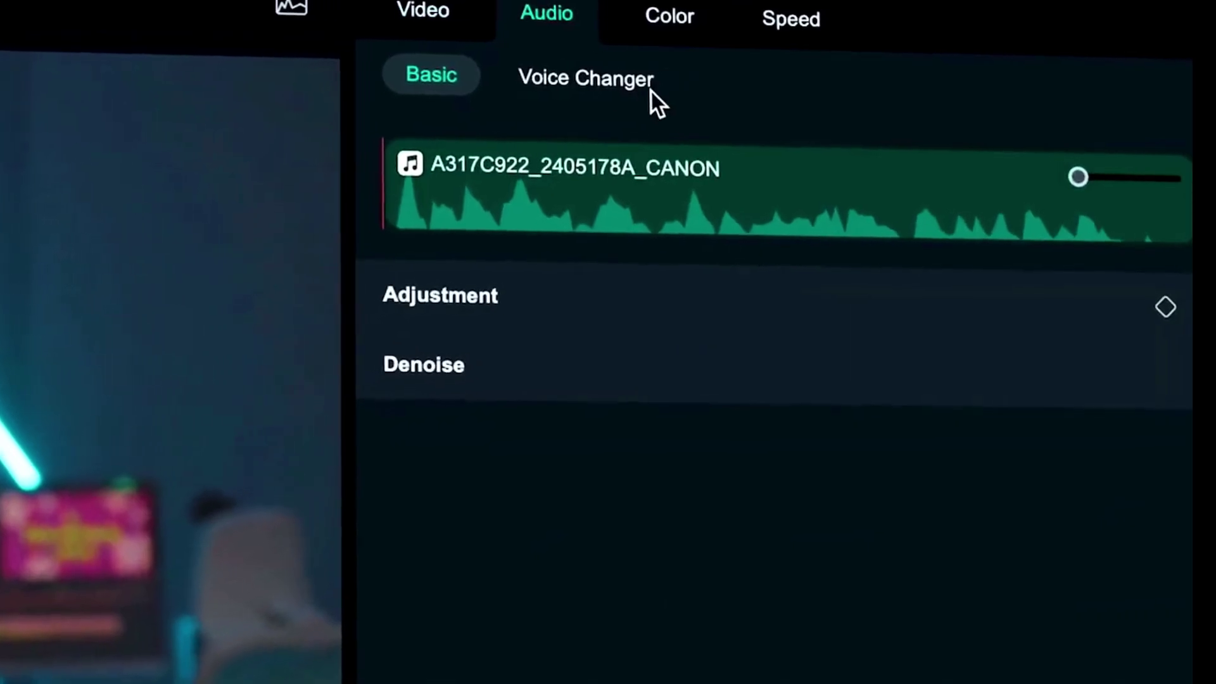
{"action": "left_click", "coordinate": [651, 92]}
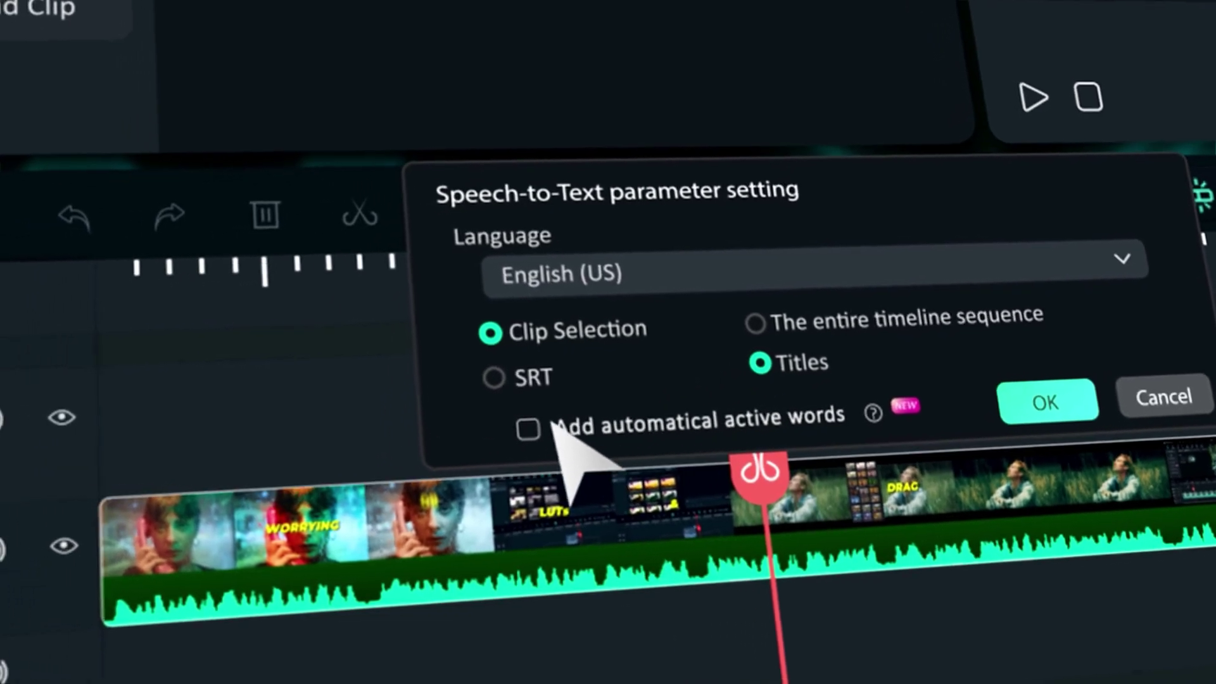
{"action": "left_click", "coordinate": [416, 436]}
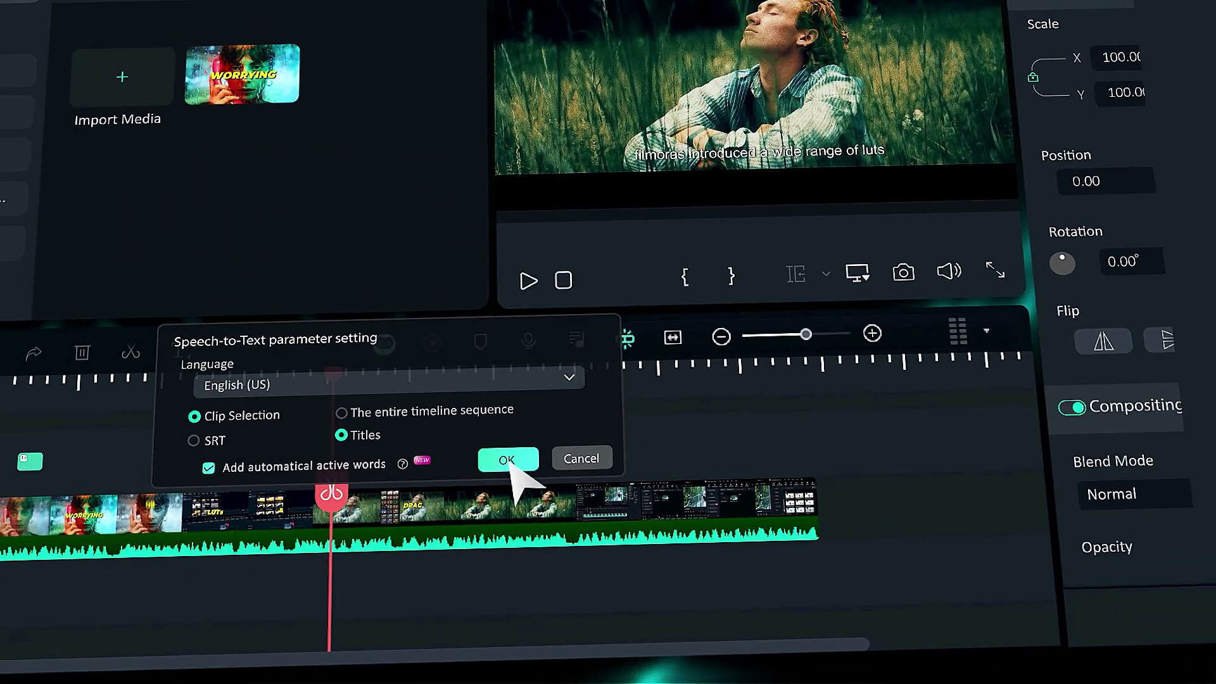
{"action": "left_click", "coordinate": [885, 411]}
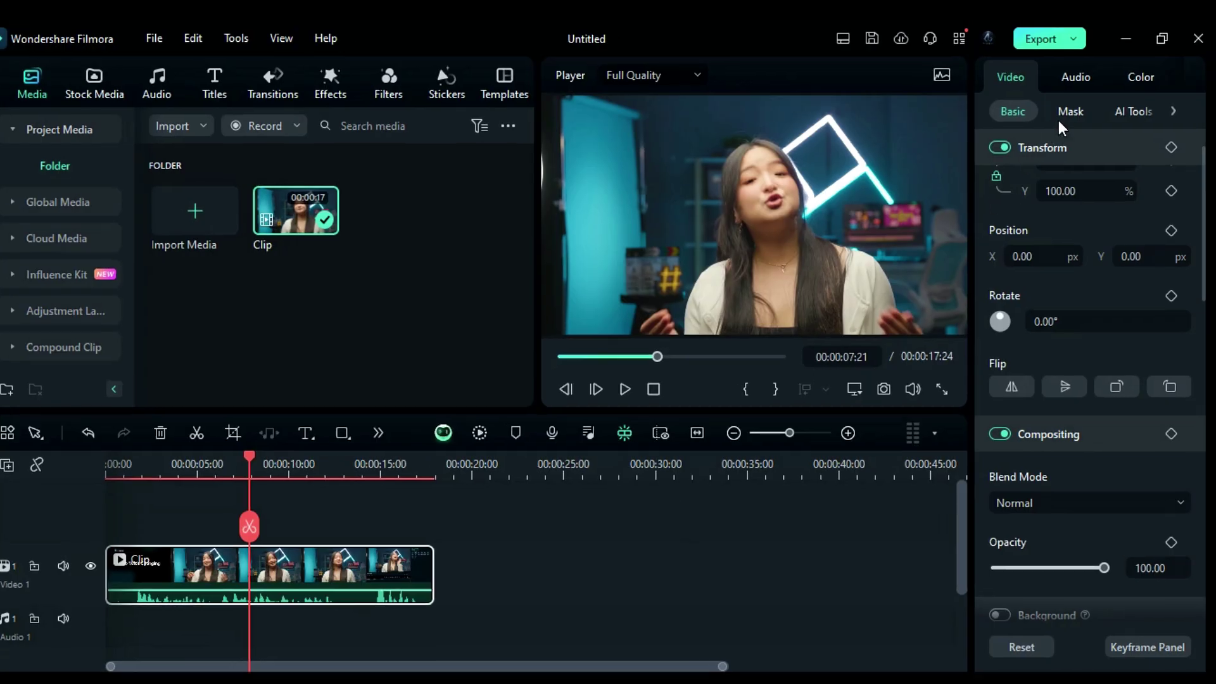
Step: Apply the Big Room voice filter at level 5 from the clip's Voice Changer settings
{"action": "left_click", "coordinate": [1058, 73]}
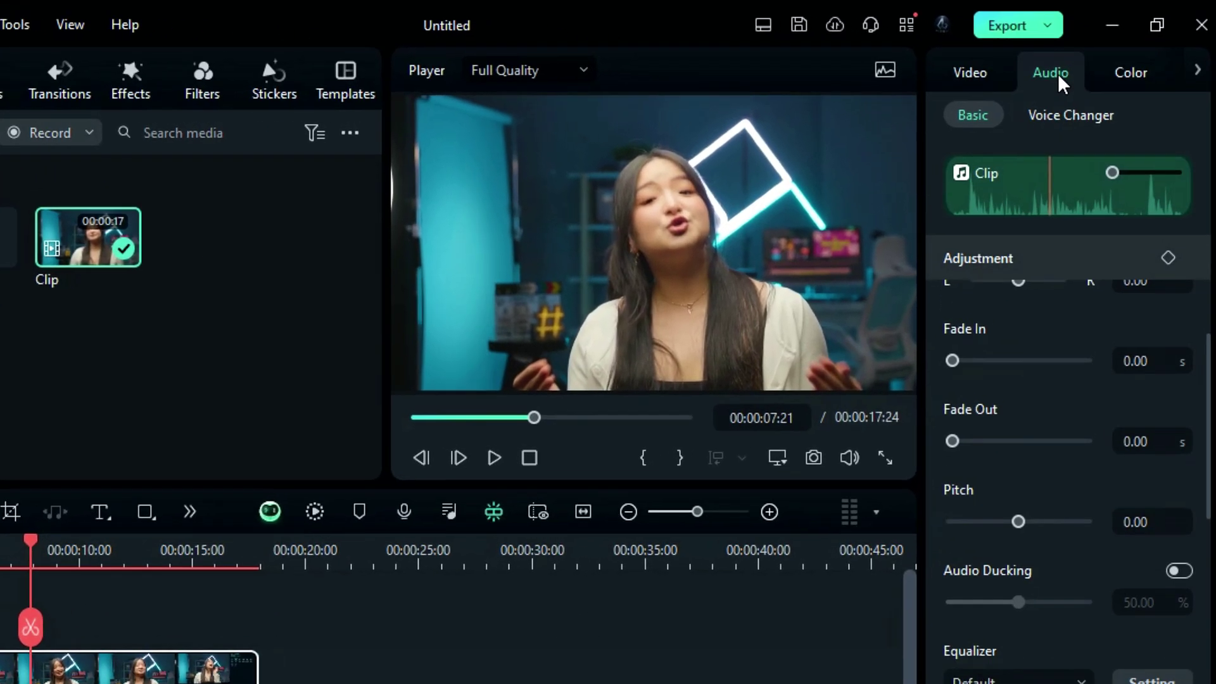
{"action": "left_click", "coordinate": [1045, 115]}
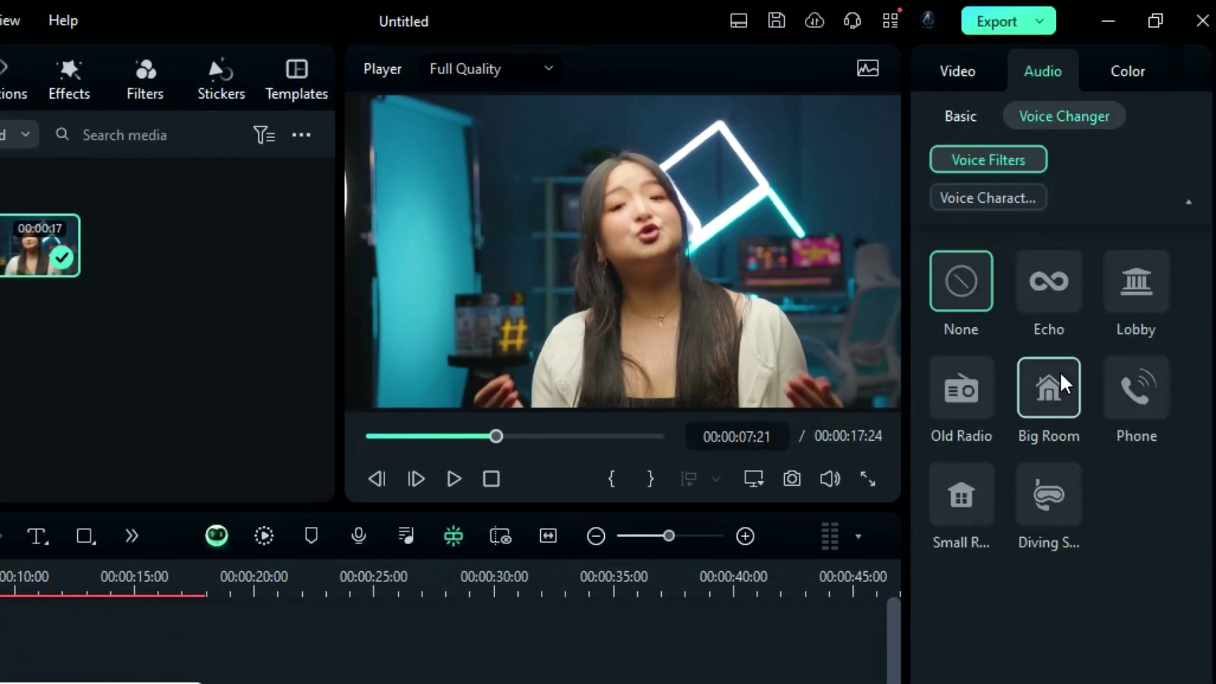
{"action": "left_click", "coordinate": [1062, 387]}
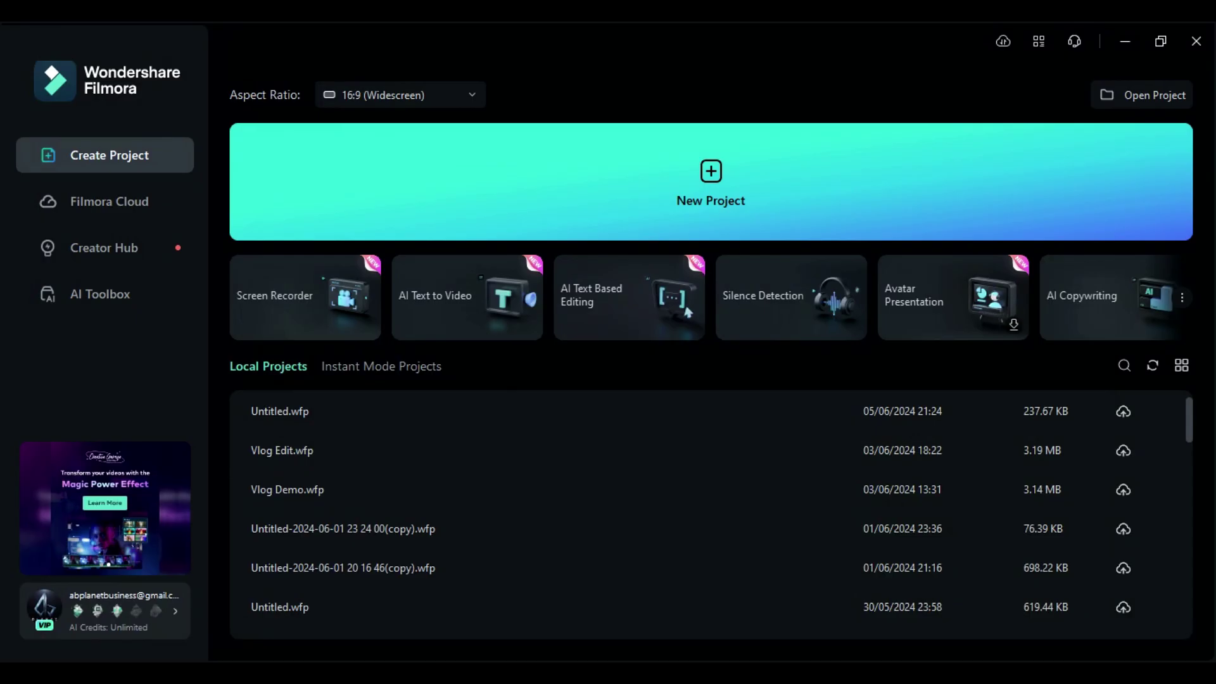
Step: Create a new untitled project and import the video file 'Clip' into its media library
{"action": "left_click", "coordinate": [701, 192]}
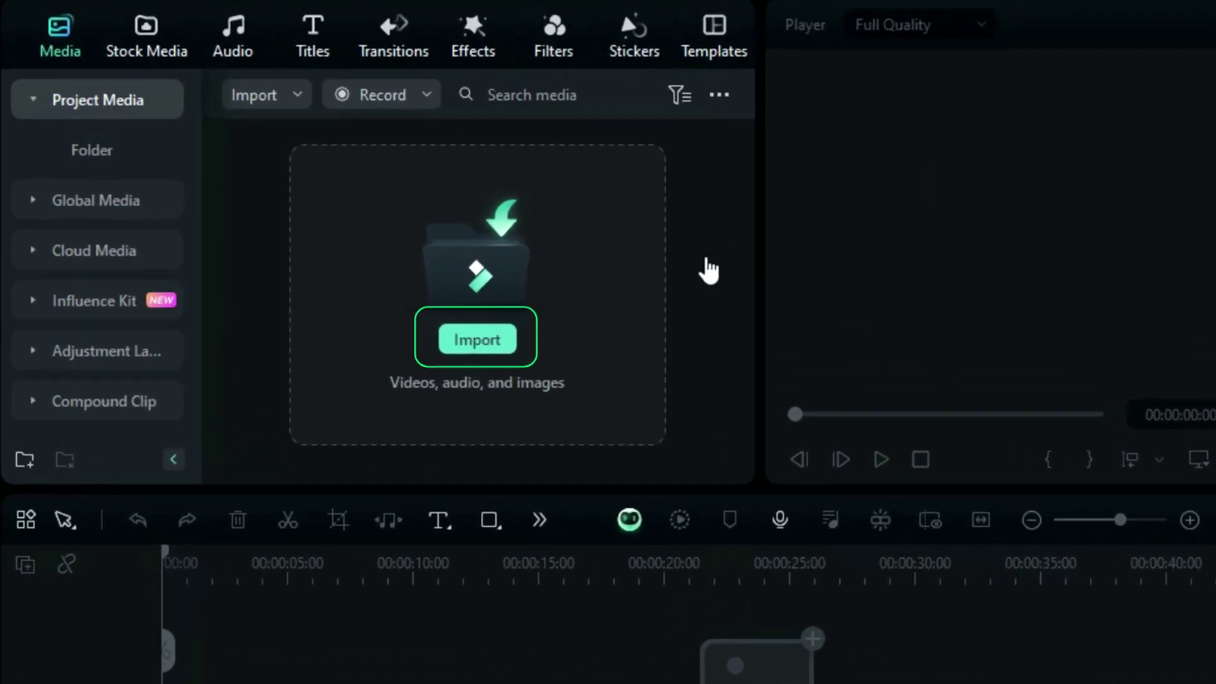
{"action": "left_click", "coordinate": [510, 339]}
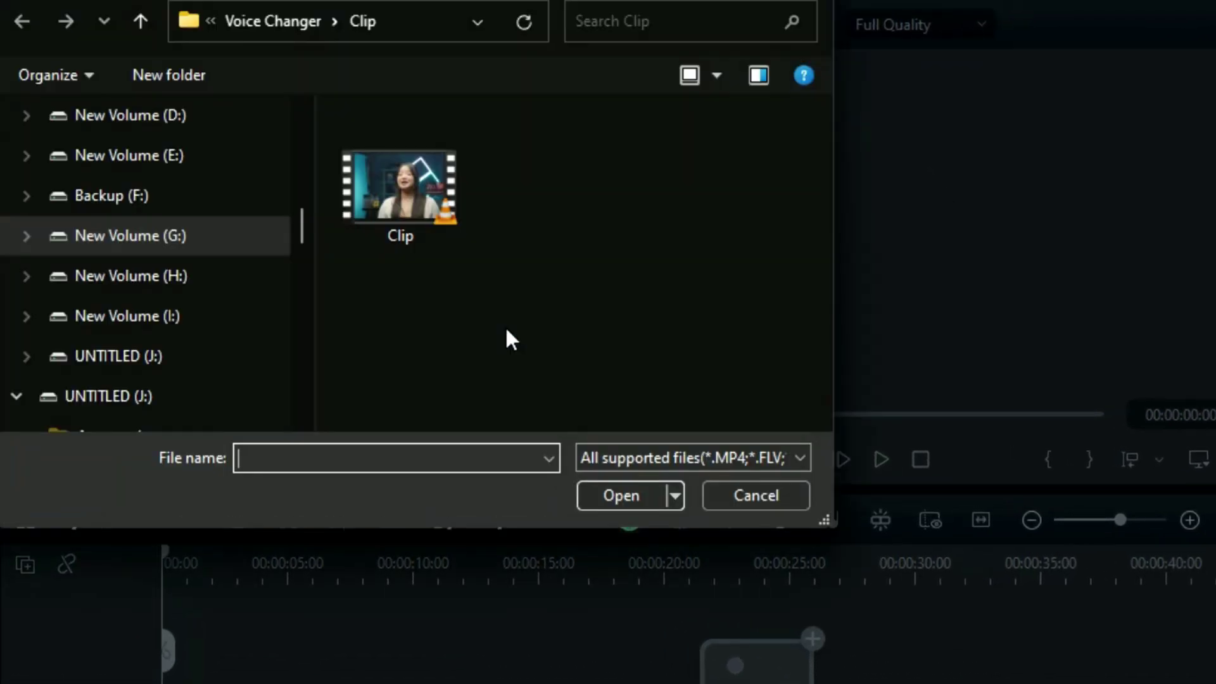
{"action": "left_click", "coordinate": [606, 494]}
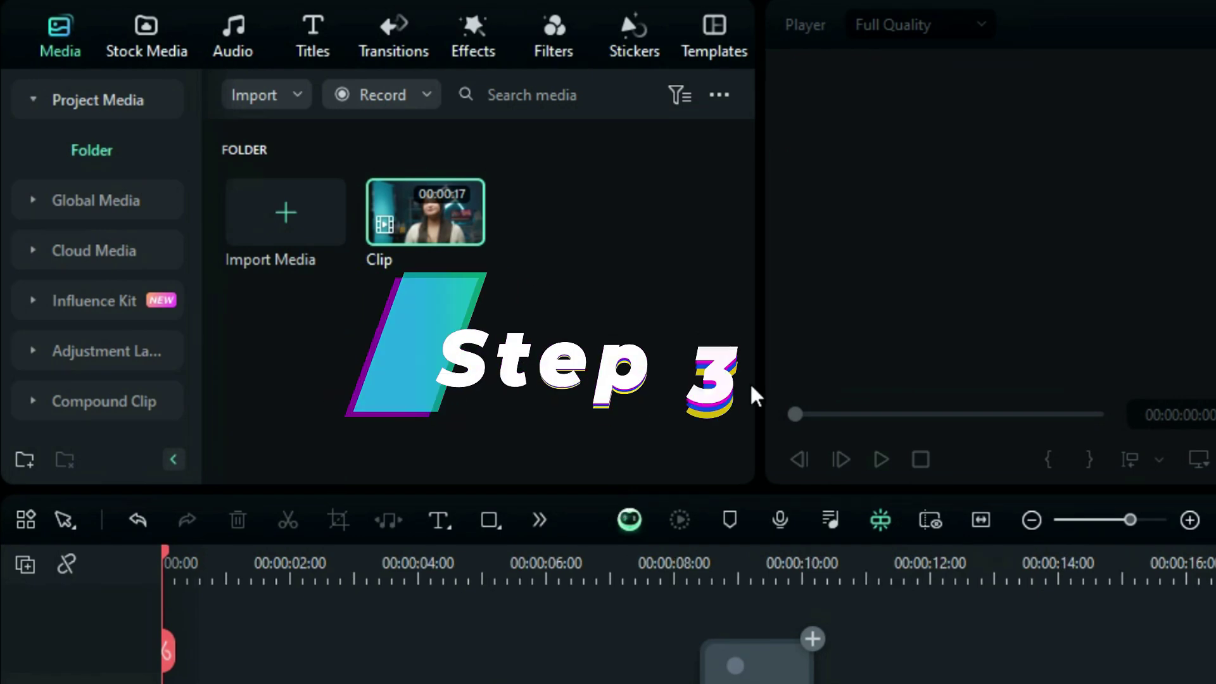
Step: Place Clip on the Video 1 track and show its audio settings
{"action": "left_click_drag", "start_coordinate": [426, 212], "coordinate": [171, 573]}
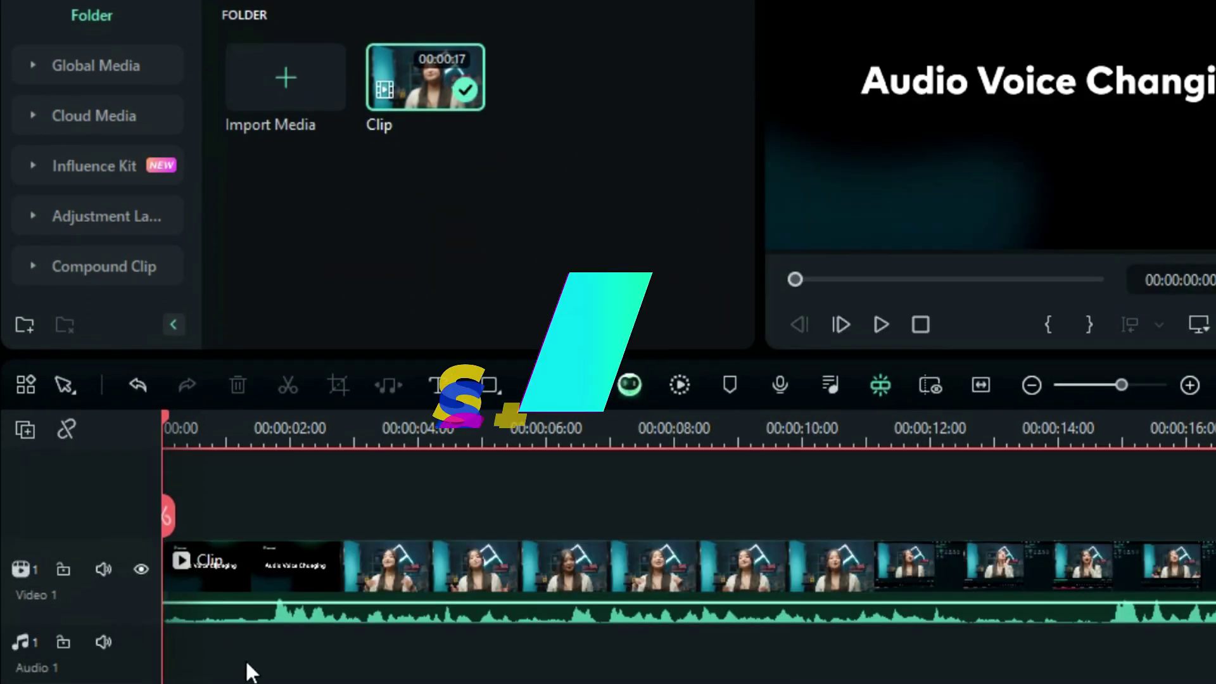
{"action": "left_click", "coordinate": [240, 592]}
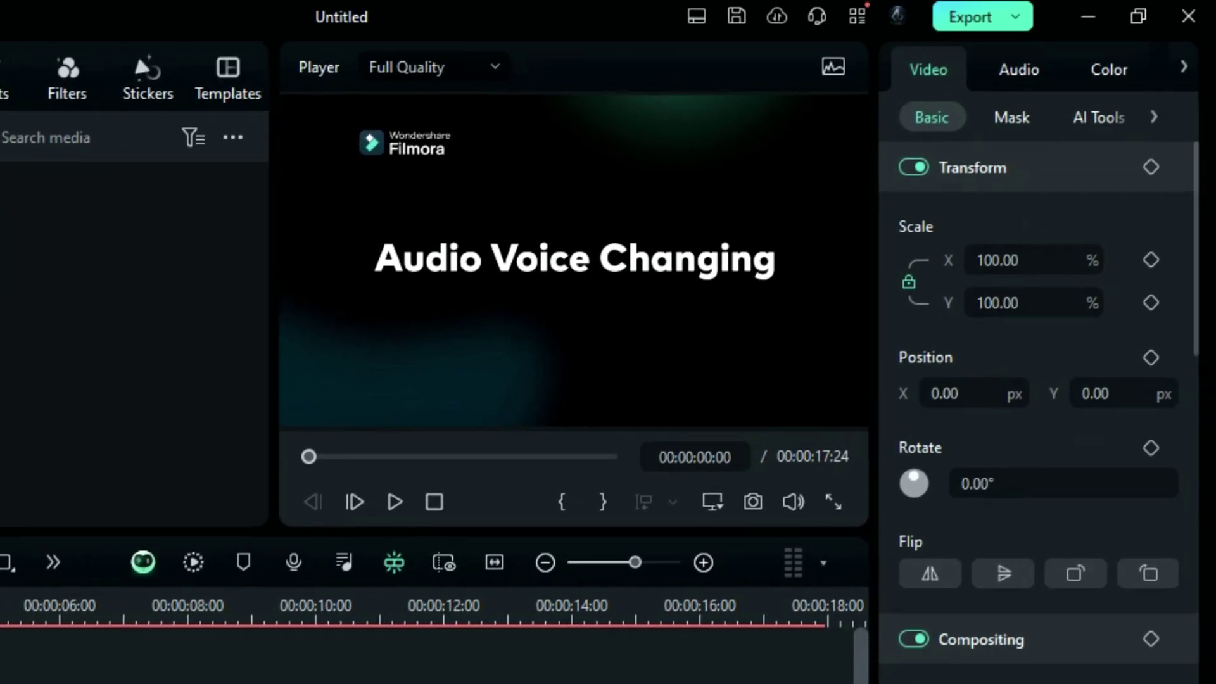
{"action": "left_click", "coordinate": [1027, 67]}
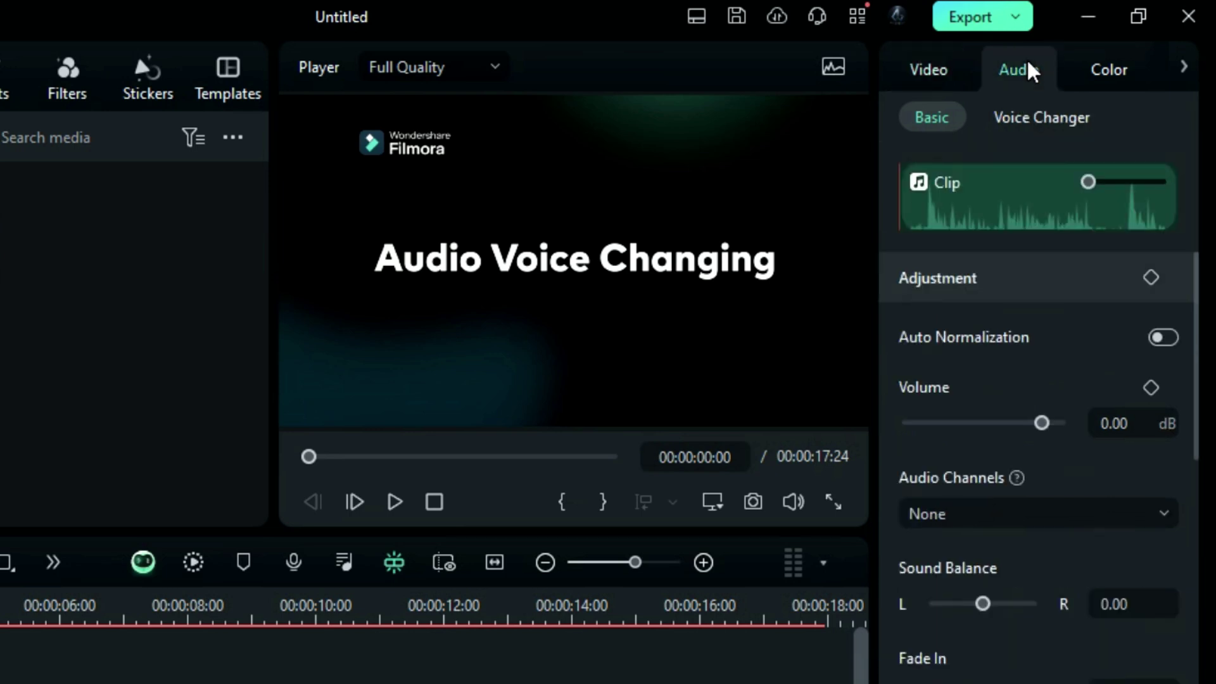
Step: Apply the Old Radio filter from the clip's Voice Changer voice filters
{"action": "left_click", "coordinate": [1053, 127]}
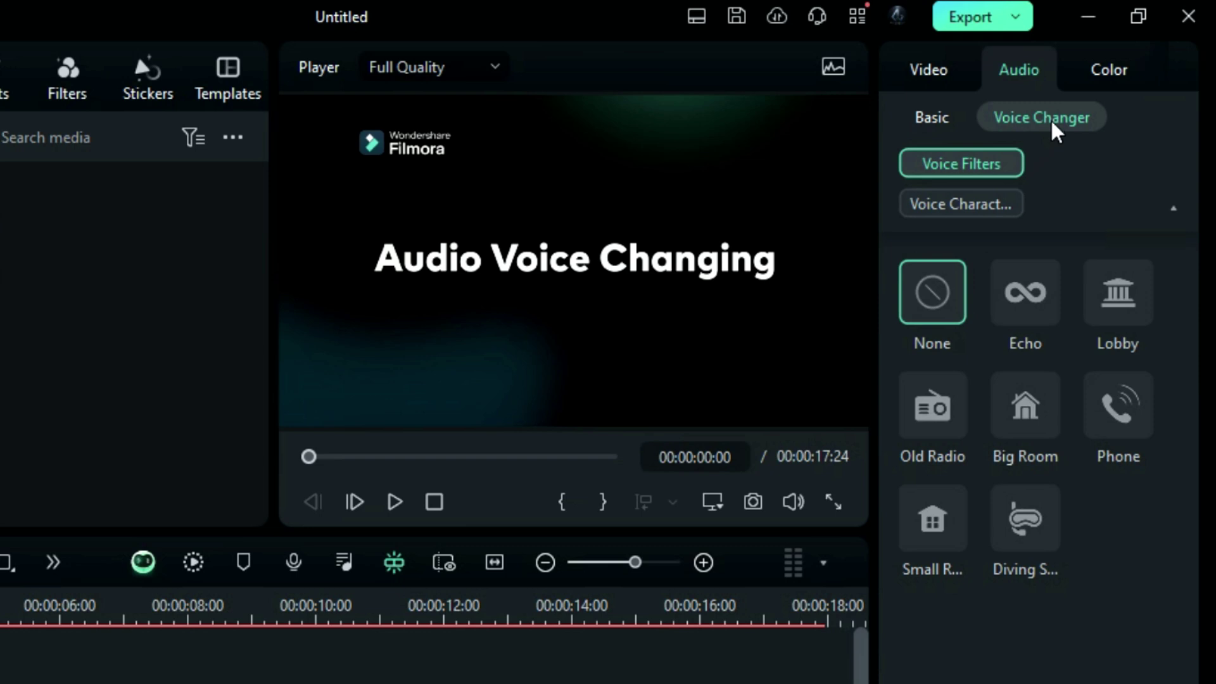
{"action": "left_click", "coordinate": [943, 410]}
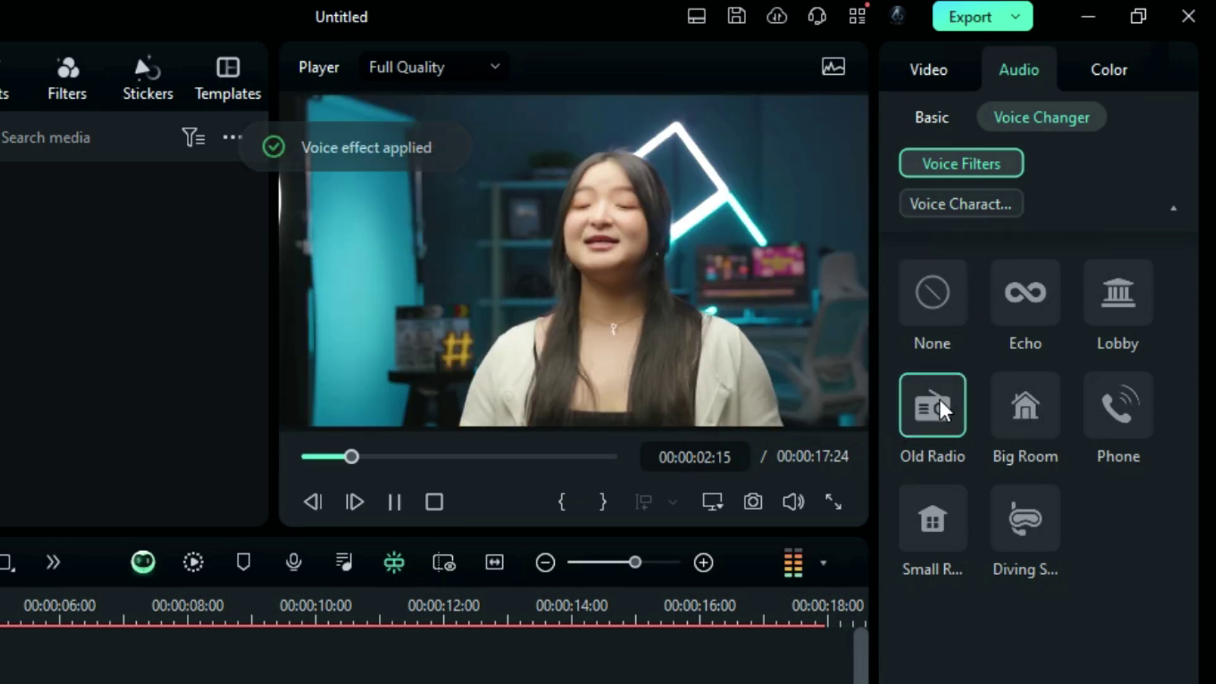
Step: Apply the Male Minion preset from the Voice Character list
{"action": "left_click", "coordinate": [995, 214]}
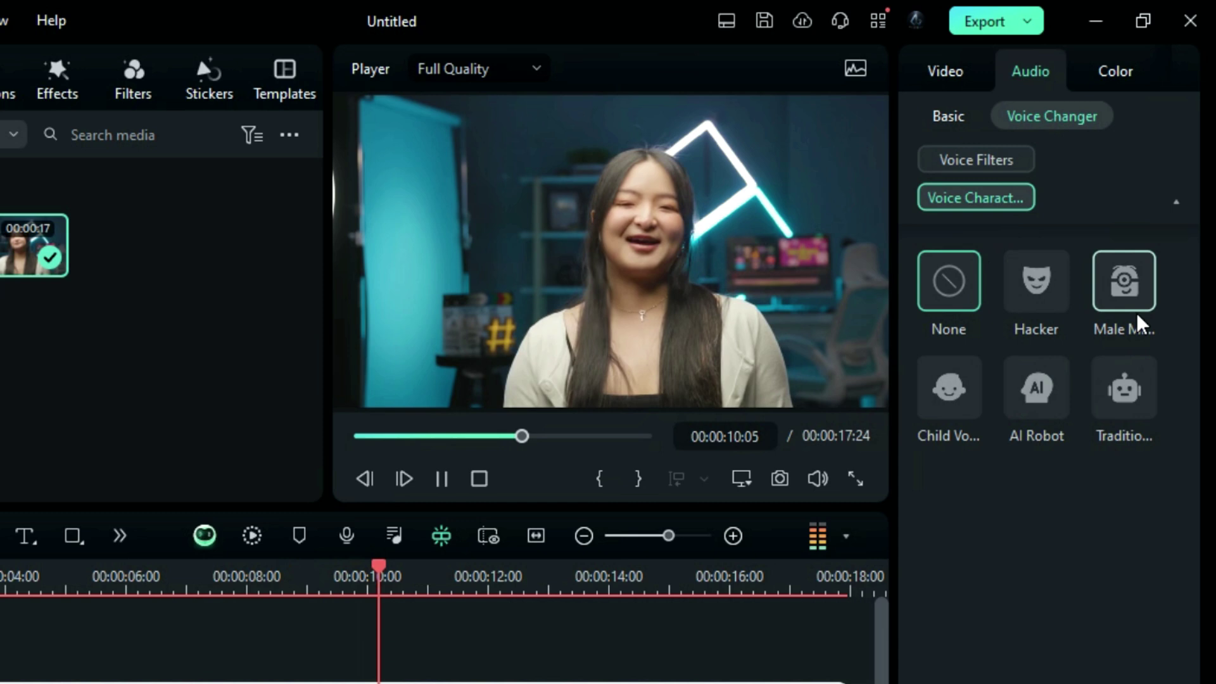
{"action": "left_click", "coordinate": [1131, 305]}
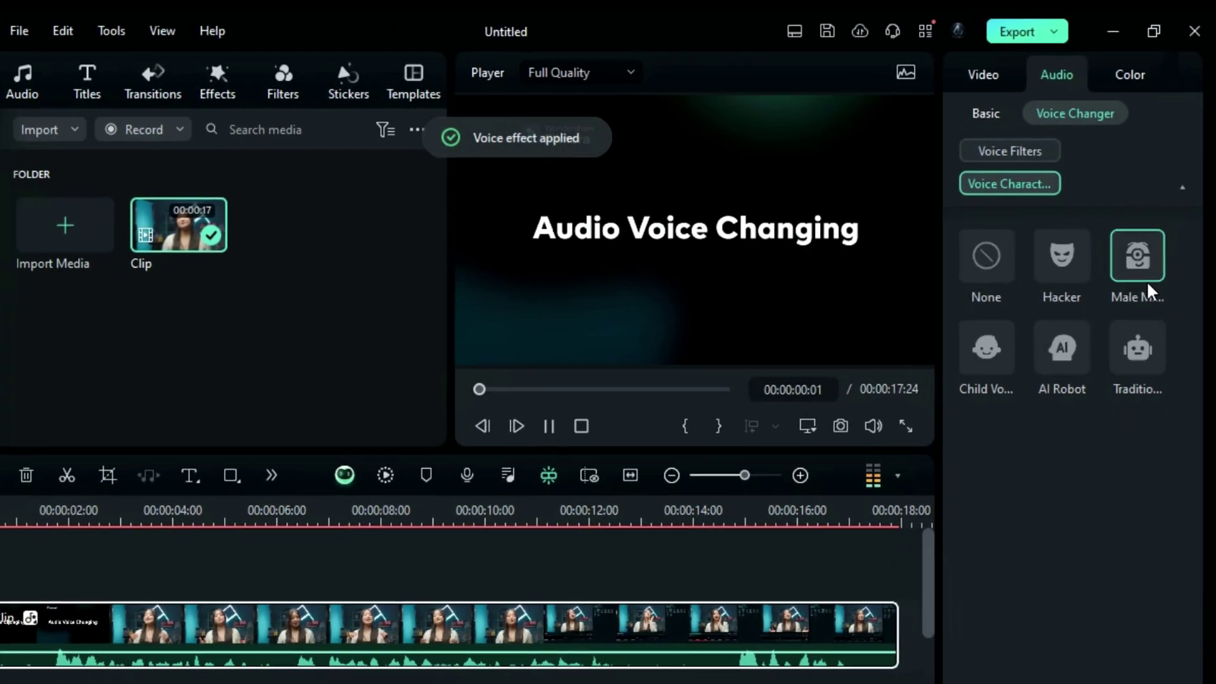